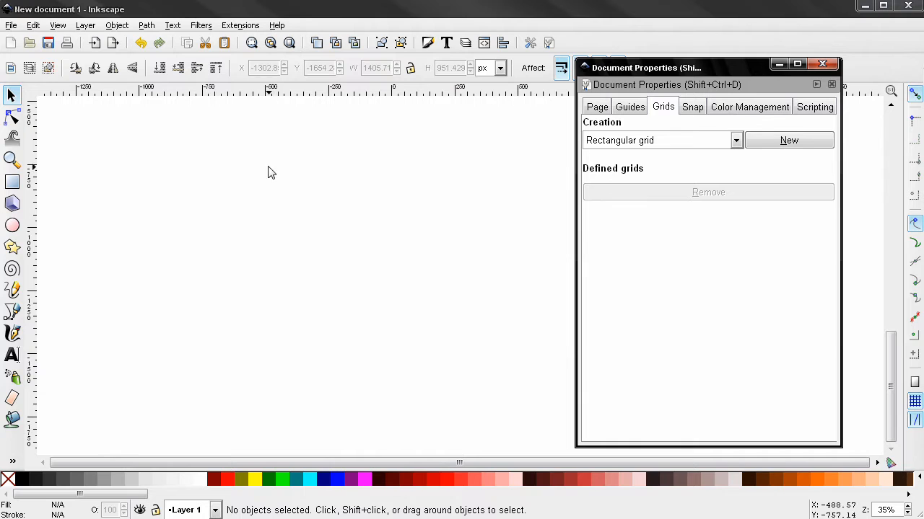
- Show the document grid and switch its Enabled option off and back on
{"action": "left_click", "coordinate": [58, 25]}
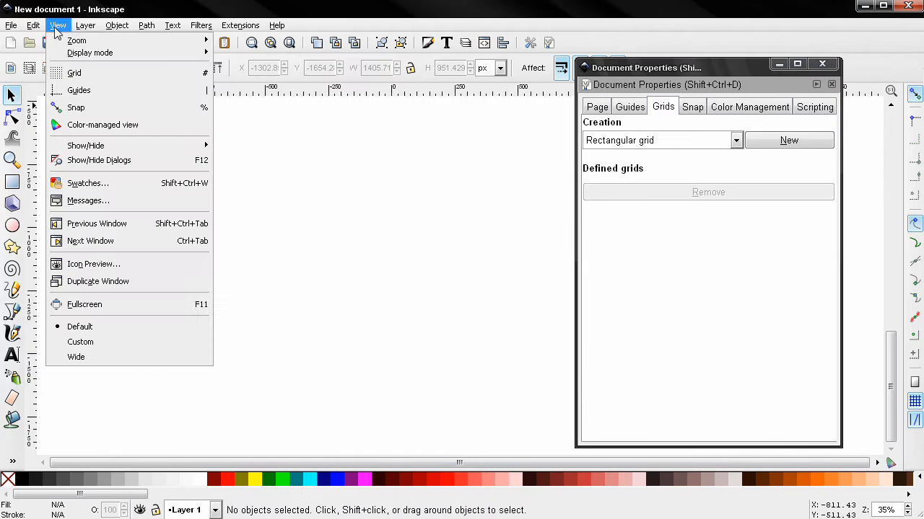
{"action": "left_click", "coordinate": [92, 75]}
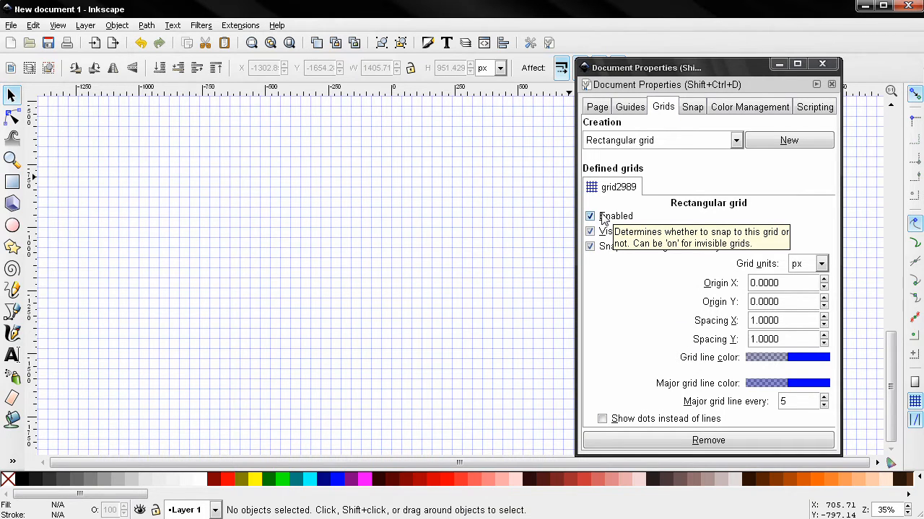
{"action": "left_click", "coordinate": [604, 218]}
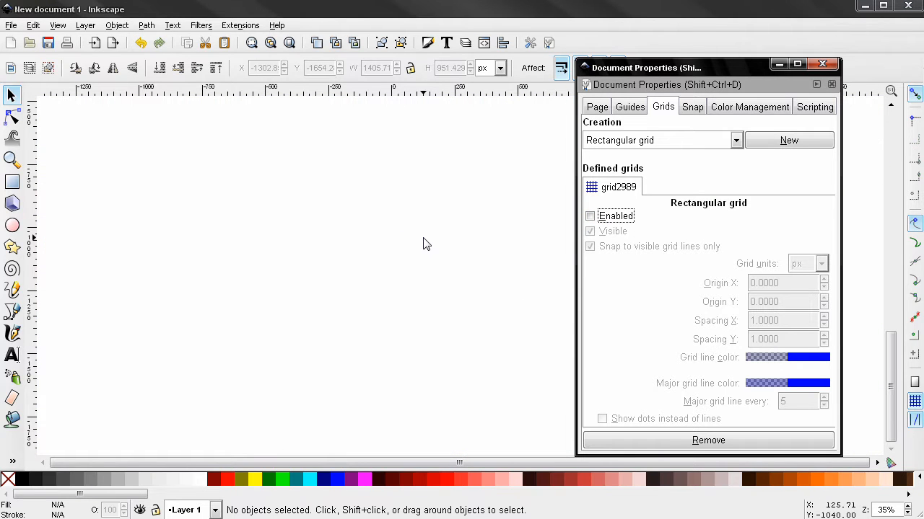
{"action": "left_click", "coordinate": [590, 217]}
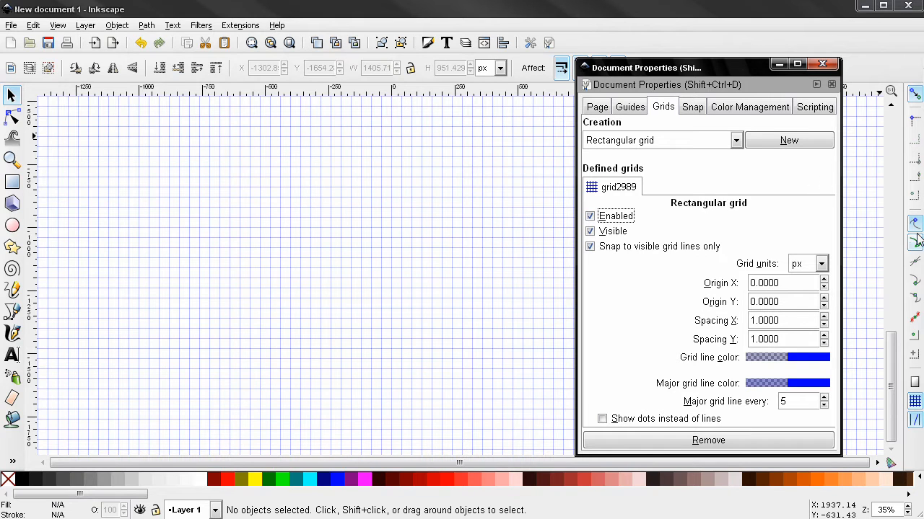
- With snapping disabled, draw a rectangle about 1251 by 743 px and move it slightly down and to the right
{"action": "left_click", "coordinate": [914, 99]}
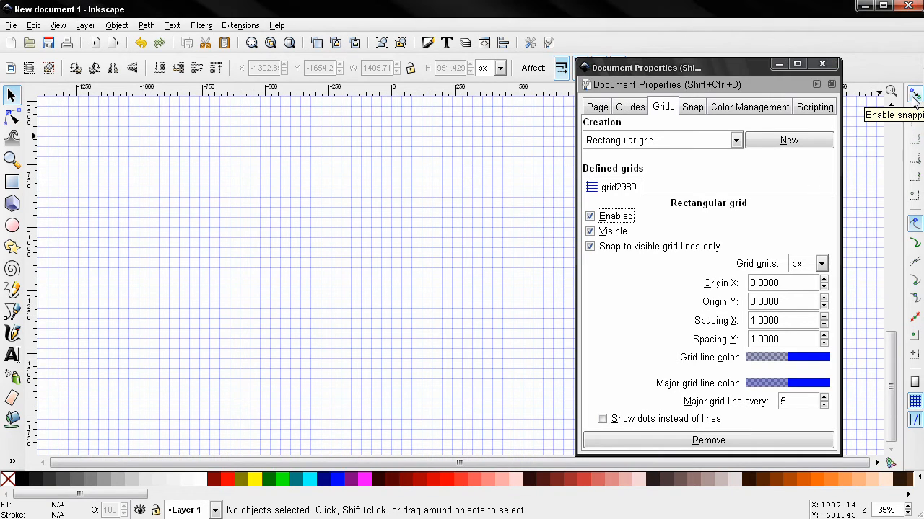
{"action": "left_click", "coordinate": [12, 181]}
{"action": "left_click_drag", "start_coordinate": [116, 163], "coordinate": [435, 355]}
{"action": "left_click", "coordinate": [11, 96]}
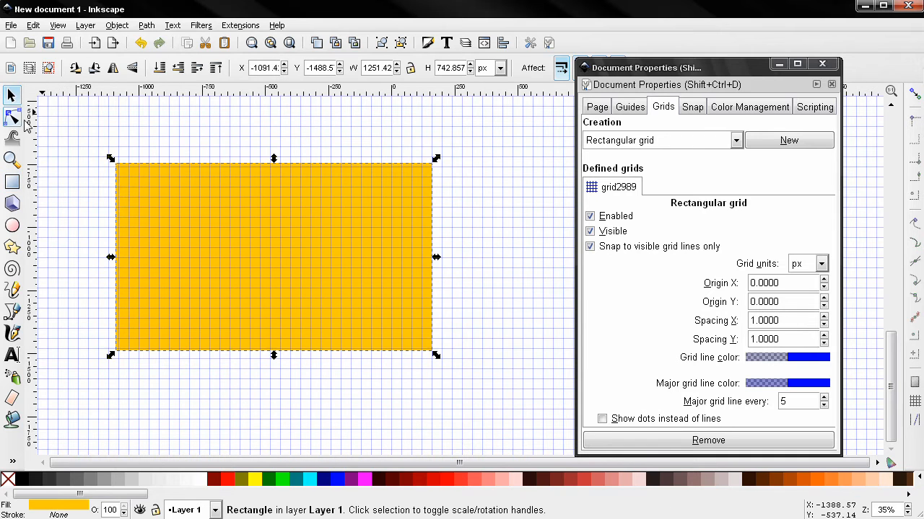
{"action": "left_click_drag", "start_coordinate": [268, 275], "coordinate": [326, 299]}
- Enable snapping with bounding box snapping and move the orange rectangle so it snaps to the grid
{"action": "left_click", "coordinate": [912, 97]}
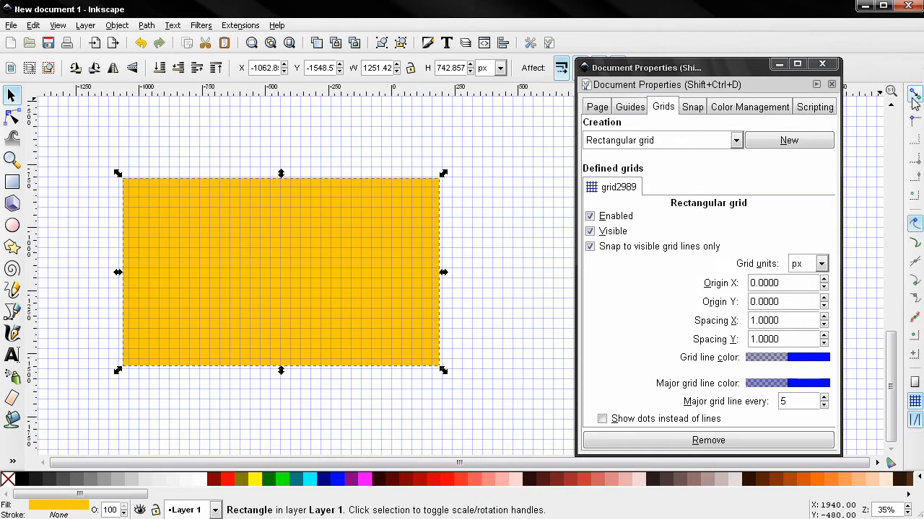
{"action": "left_click", "coordinate": [909, 121]}
{"action": "left_click_drag", "start_coordinate": [296, 298], "coordinate": [287, 342]}
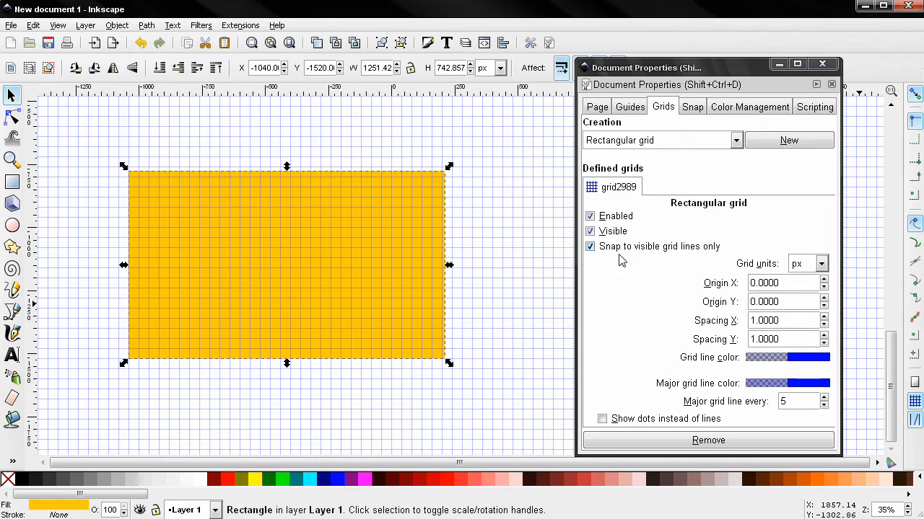
- Reposition the orange rectangle while the grid's Visible option is off, and make the grid visible again
{"action": "left_click", "coordinate": [605, 232]}
{"action": "left_click_drag", "start_coordinate": [306, 278], "coordinate": [341, 267]}
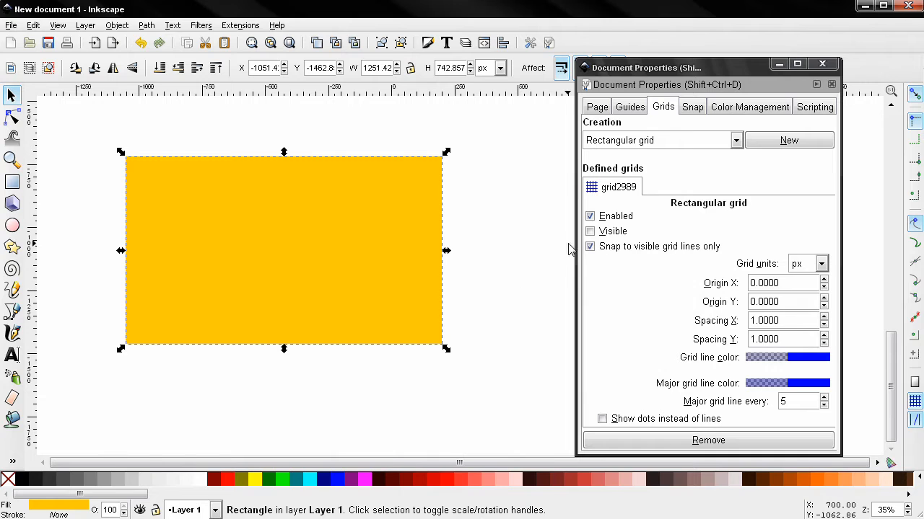
{"action": "left_click", "coordinate": [591, 232]}
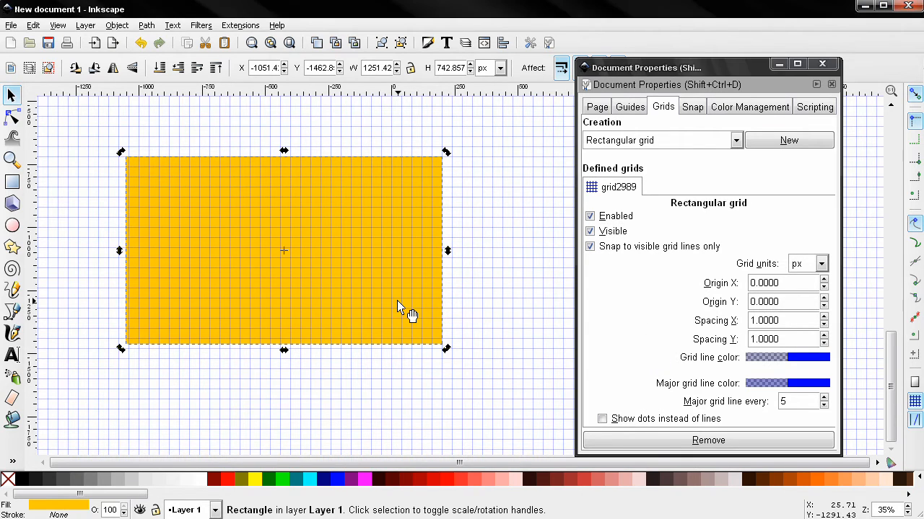
- Examine how the grid lines and major grid lines display at different zoom levels over the rectangle
{"action": "scroll", "coordinate": [402, 301], "scroll_direction": "down", "scroll_amount": 2}
{"action": "scroll", "coordinate": [402, 306], "scroll_direction": "down", "scroll_amount": 1}
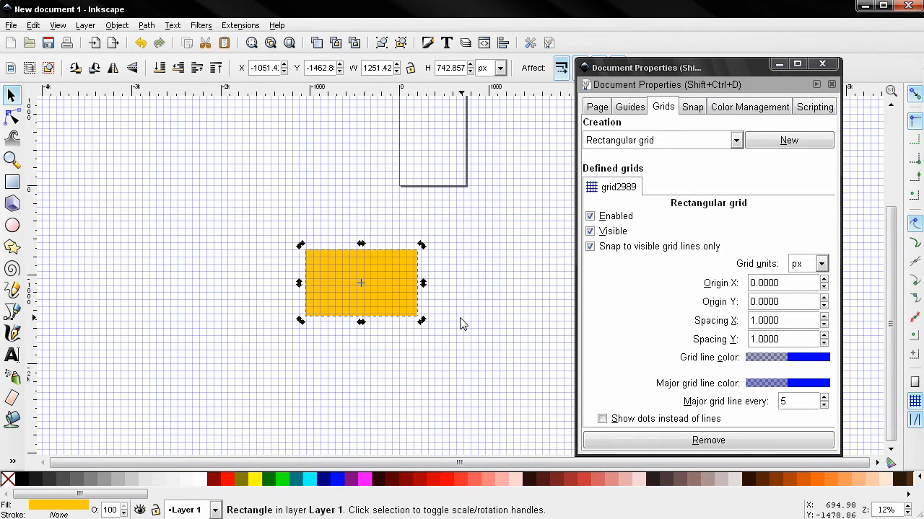
{"action": "scroll", "coordinate": [393, 301], "scroll_direction": "up", "scroll_amount": 5}
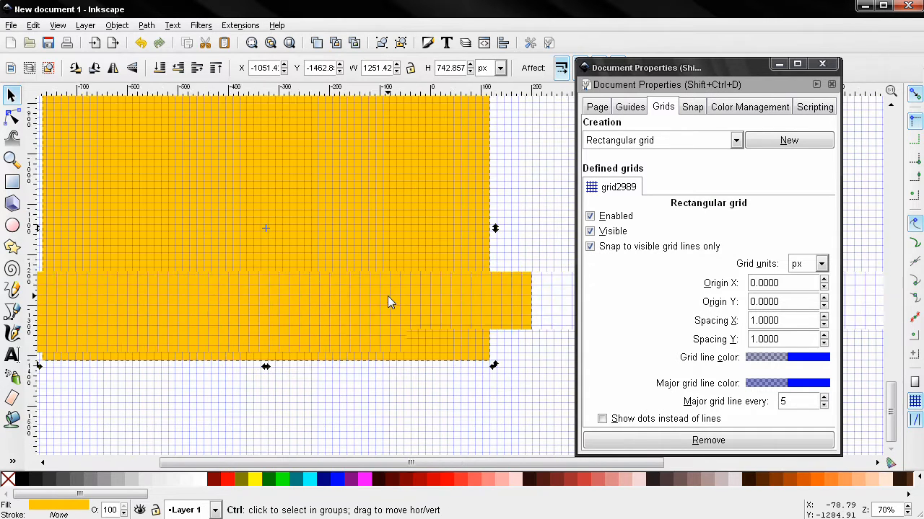
{"action": "scroll", "coordinate": [387, 302], "scroll_direction": "up", "scroll_amount": 3}
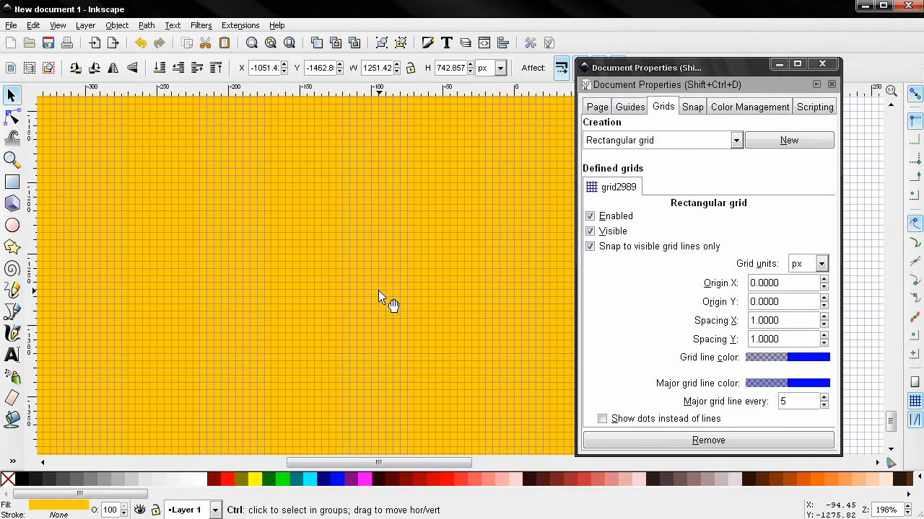
{"action": "scroll", "coordinate": [379, 292], "scroll_direction": "up", "scroll_amount": 5}
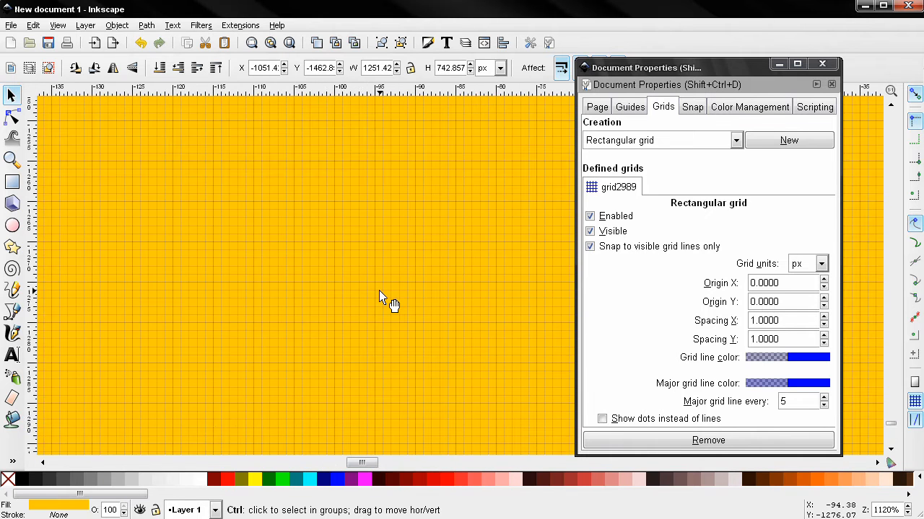
{"action": "scroll", "coordinate": [380, 293], "scroll_direction": "up", "scroll_amount": 3}
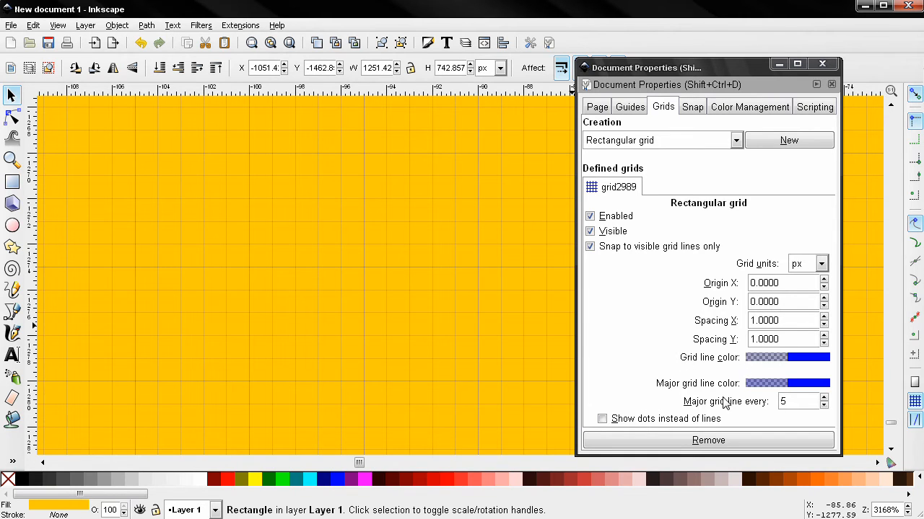
- Review the major grid line interval and the major grid line color picker
{"action": "left_click", "coordinate": [788, 401]}
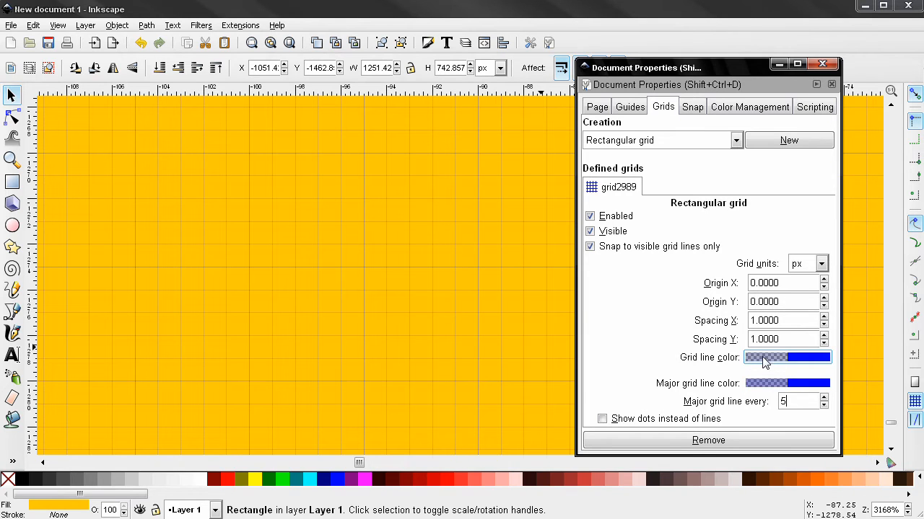
{"action": "left_click", "coordinate": [752, 383]}
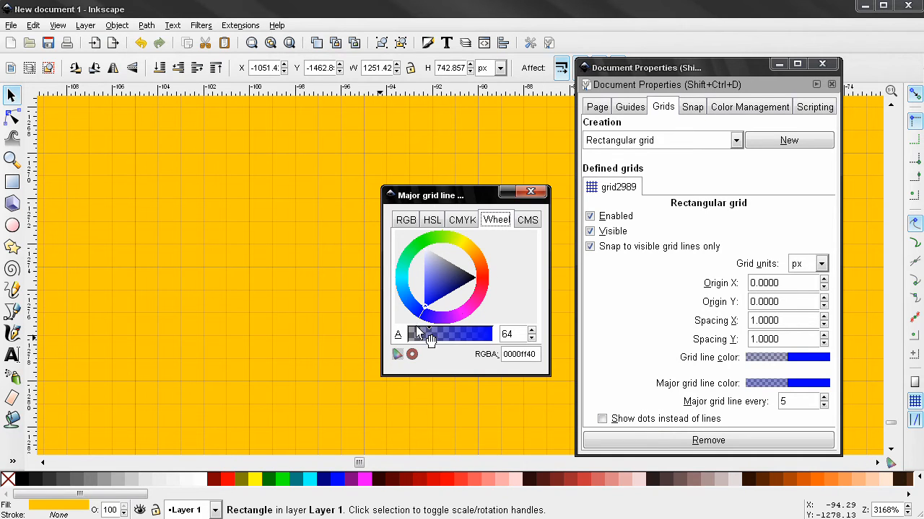
{"action": "left_click", "coordinate": [532, 191]}
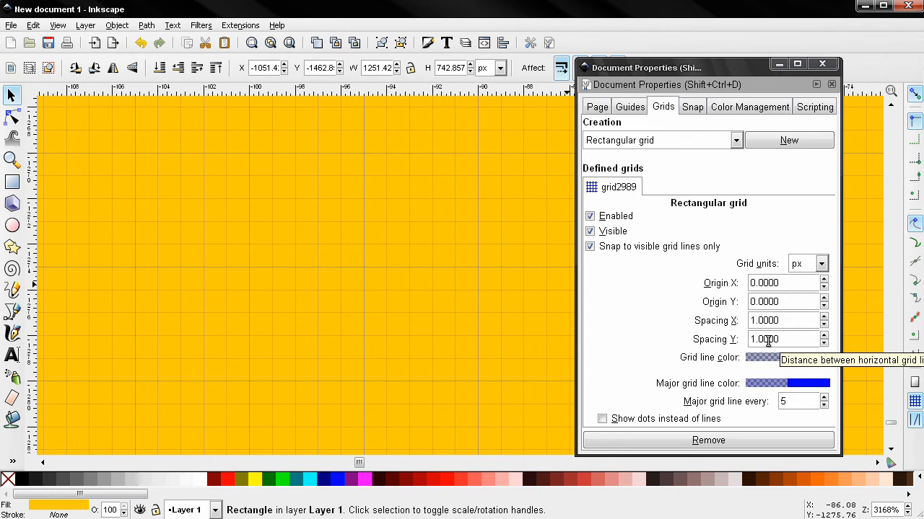
- Try a larger Spacing X for the grid, restore it to 1.0000, and review the available grid units
{"action": "left_click", "coordinate": [823, 316]}
{"action": "left_click", "coordinate": [823, 317]}
{"action": "left_click", "coordinate": [823, 324]}
{"action": "left_click", "coordinate": [823, 324]}
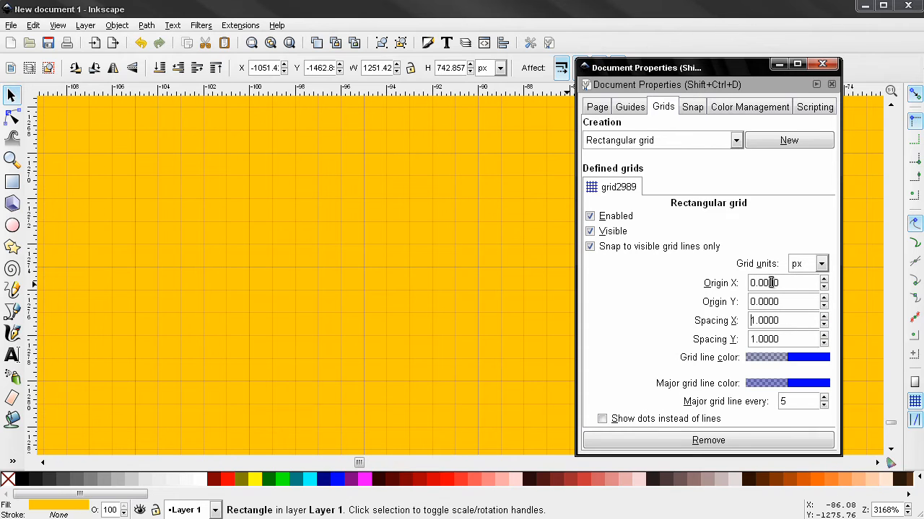
{"action": "left_click", "coordinate": [801, 266]}
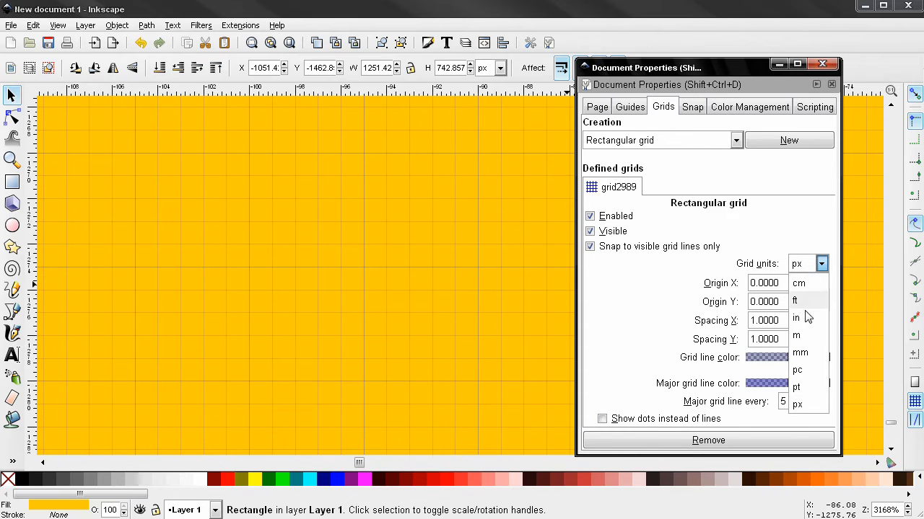
{"action": "left_click", "coordinate": [796, 265]}
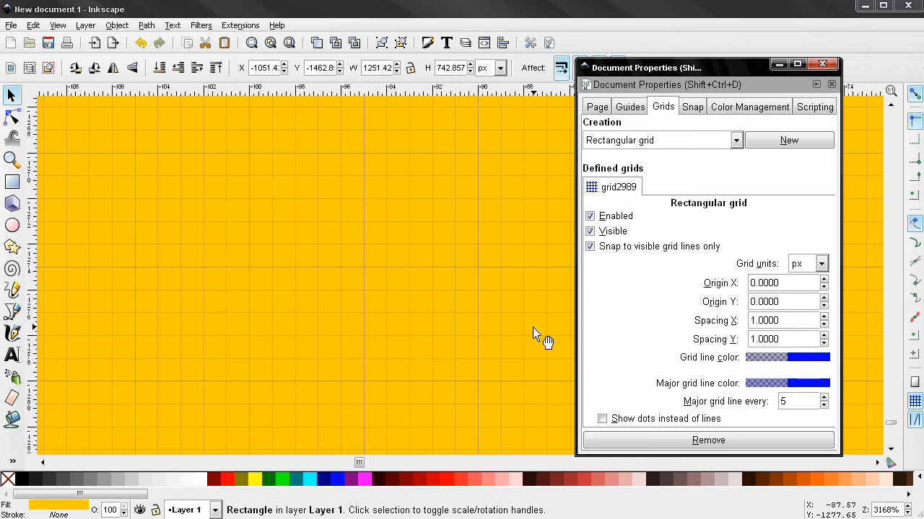
- Try showing the grid as dots instead of lines and switch it back to lines
{"action": "left_click", "coordinate": [601, 420]}
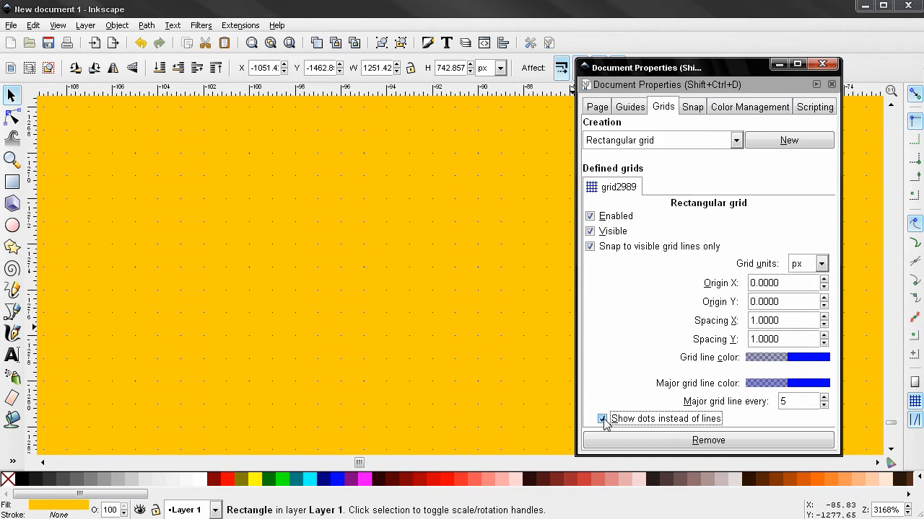
{"action": "left_click", "coordinate": [602, 419]}
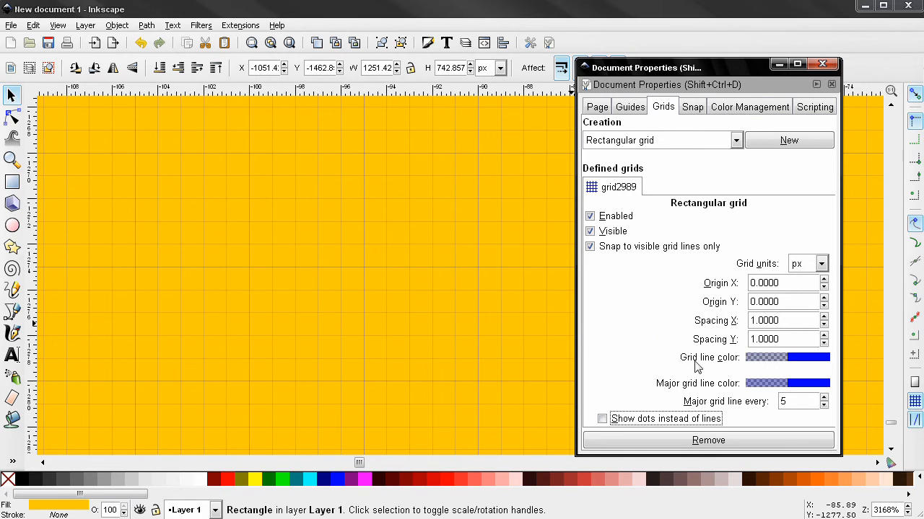
{"action": "left_click", "coordinate": [590, 246]}
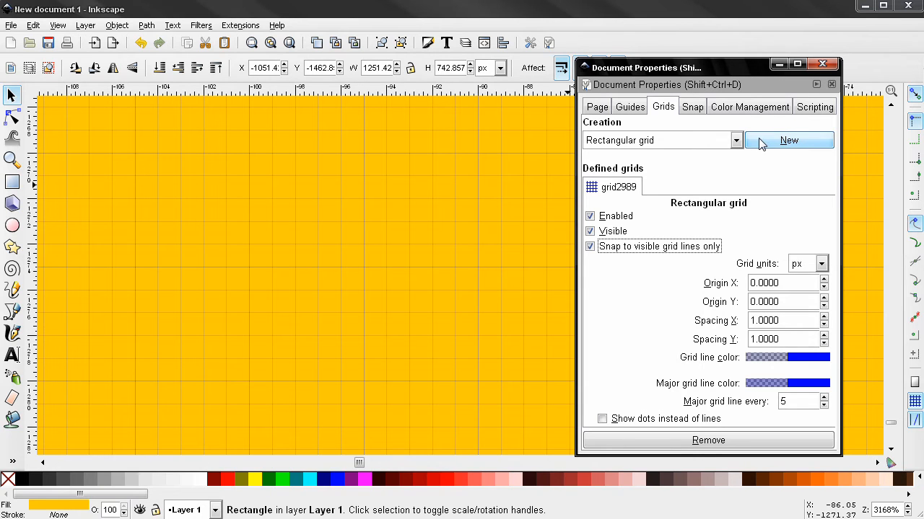
- Create a second rectangular grid for the document
{"action": "left_click", "coordinate": [736, 141]}
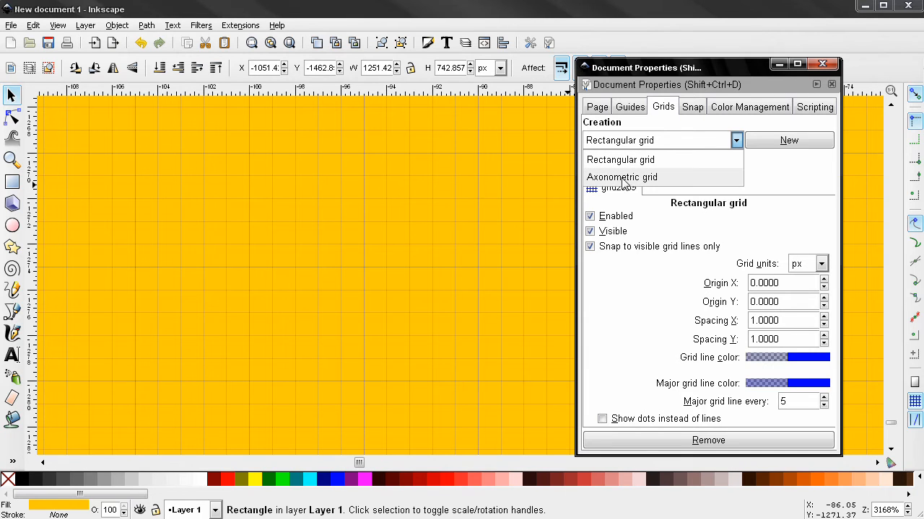
{"action": "left_click", "coordinate": [652, 159]}
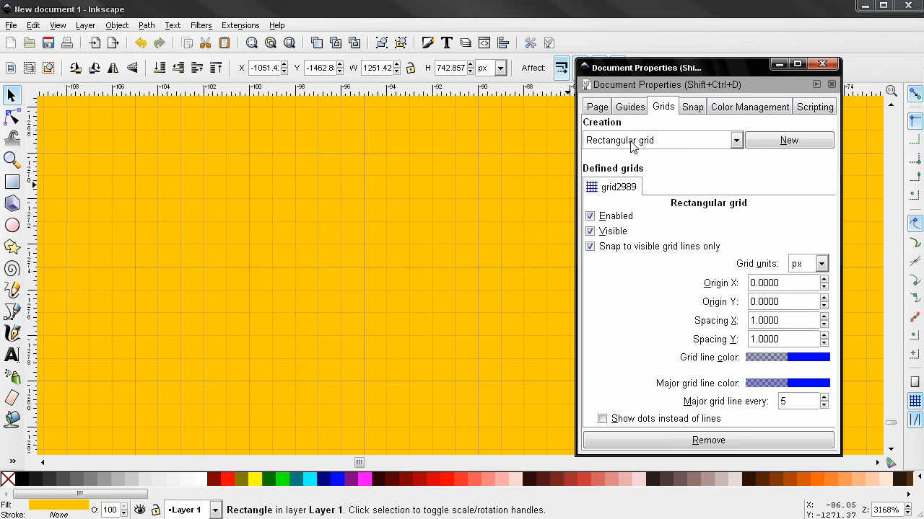
{"action": "left_click", "coordinate": [777, 142]}
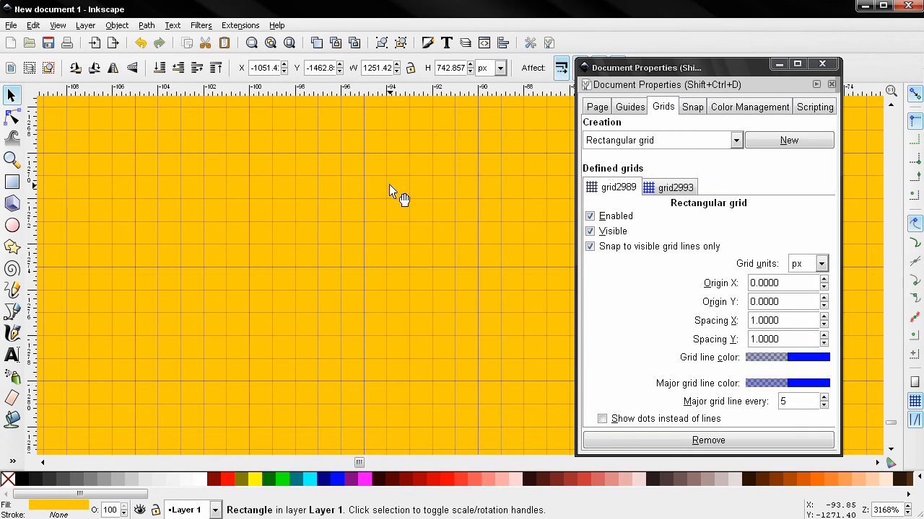
- Set the second grid's Origin X to 0.7000 px
{"action": "left_click", "coordinate": [677, 189]}
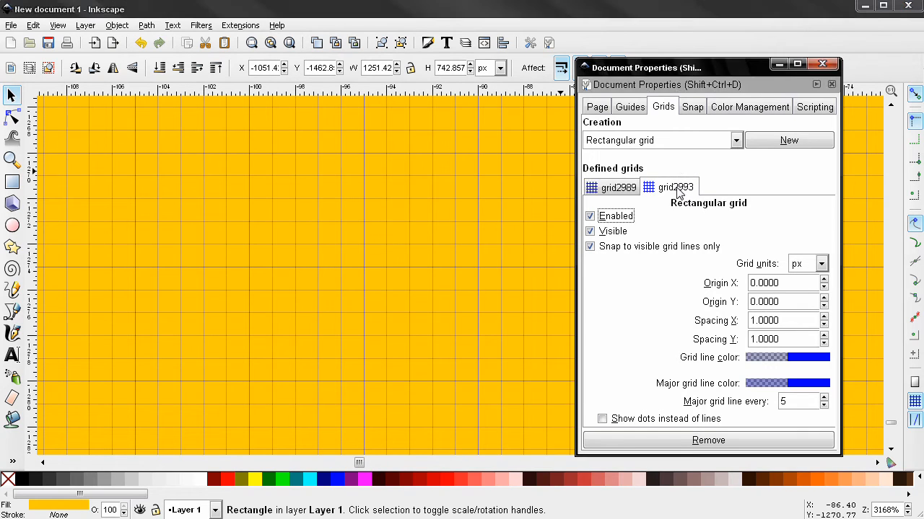
{"action": "left_click", "coordinate": [823, 280]}
{"action": "left_click", "coordinate": [823, 280]}
{"action": "left_click", "coordinate": [823, 280]}
{"action": "left_click", "coordinate": [824, 280]}
{"action": "left_click", "coordinate": [823, 280]}
{"action": "left_click", "coordinate": [823, 280]}
{"action": "left_click", "coordinate": [823, 280]}
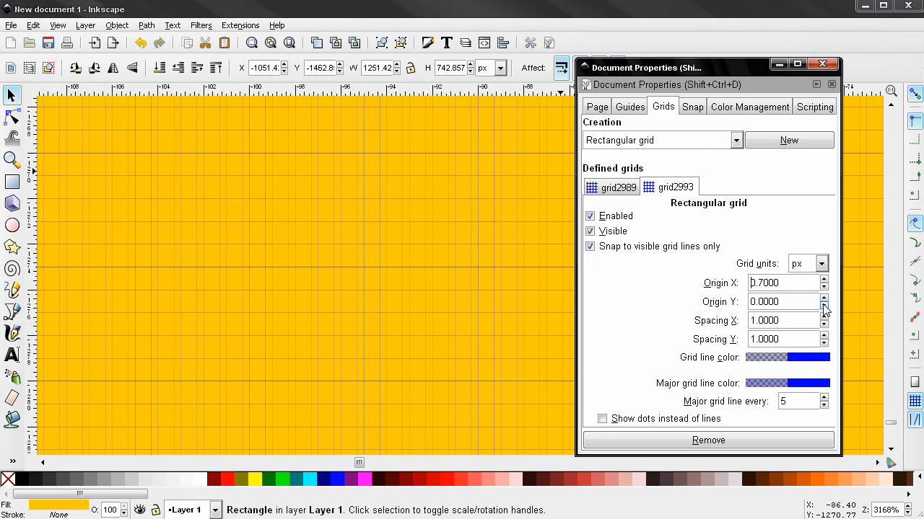
- Set the second grid's Origin Y to 0.6000 px
{"action": "left_click", "coordinate": [823, 298]}
{"action": "left_click", "coordinate": [823, 298]}
{"action": "left_click", "coordinate": [823, 299]}
{"action": "left_click", "coordinate": [823, 298]}
{"action": "left_click", "coordinate": [823, 298]}
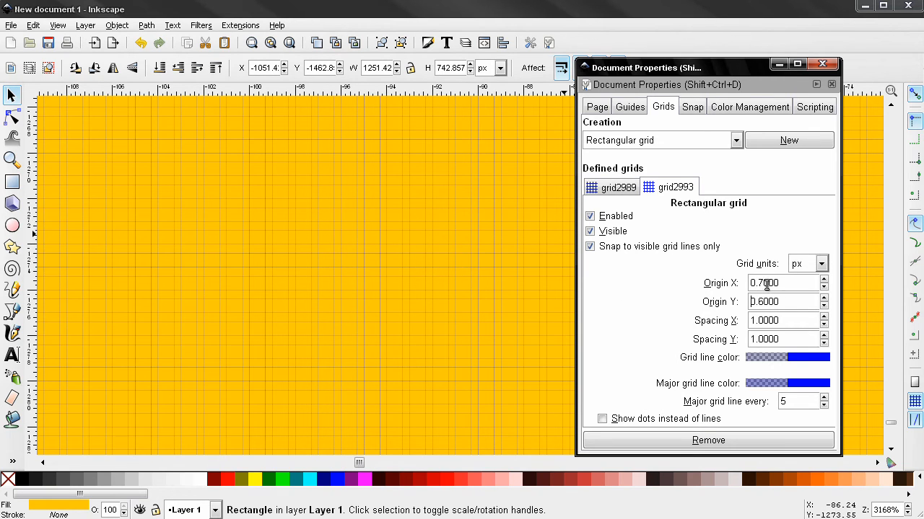
- Draw a black rectangle about 5 by 3.6 px snapped to the grids, and a 1 by 0.6 px rectangle inside it
{"action": "left_click", "coordinate": [12, 181]}
{"action": "left_click_drag", "start_coordinate": [173, 252], "coordinate": [288, 336]}
{"action": "left_click", "coordinate": [23, 479]}
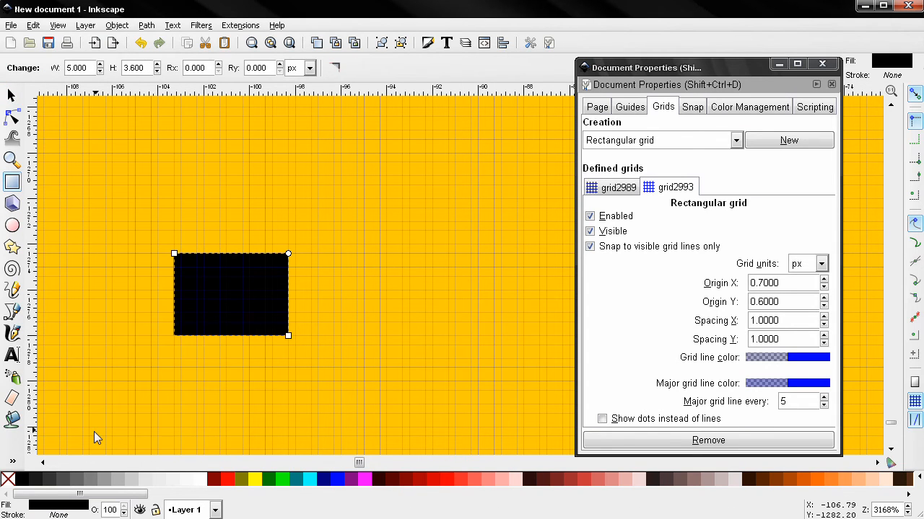
{"action": "left_click_drag", "start_coordinate": [220, 300], "coordinate": [254, 315]}
- Replace both rectangular grids with a new axonometric grid and view it across the whole orange rectangle
{"action": "left_click", "coordinate": [703, 439]}
{"action": "left_click", "coordinate": [702, 440]}
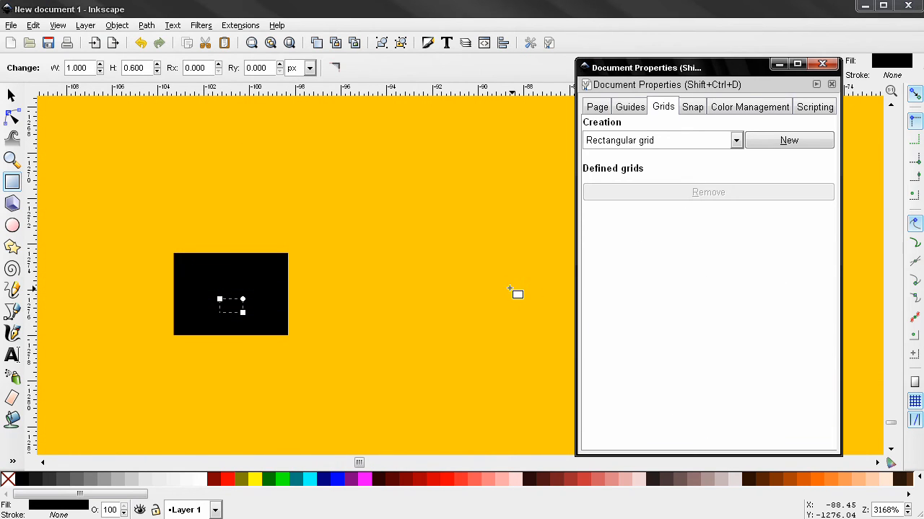
{"action": "left_click", "coordinate": [639, 139]}
{"action": "left_click", "coordinate": [625, 176]}
{"action": "left_click", "coordinate": [779, 148]}
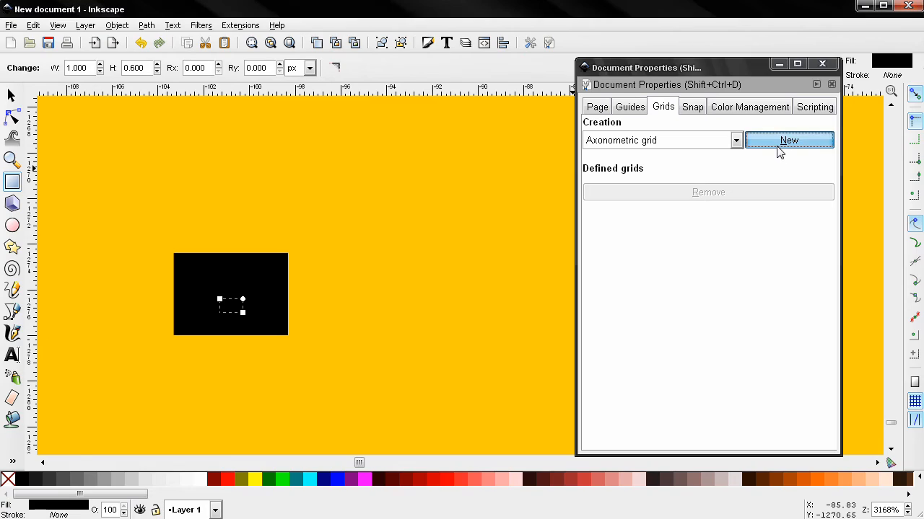
{"action": "left_click", "coordinate": [11, 94]}
{"action": "scroll", "coordinate": [403, 288], "scroll_direction": "down", "scroll_amount": 7, "text": "ctrl"}
{"action": "scroll", "coordinate": [404, 289], "scroll_direction": "down", "scroll_amount": 5, "text": "ctrl"}
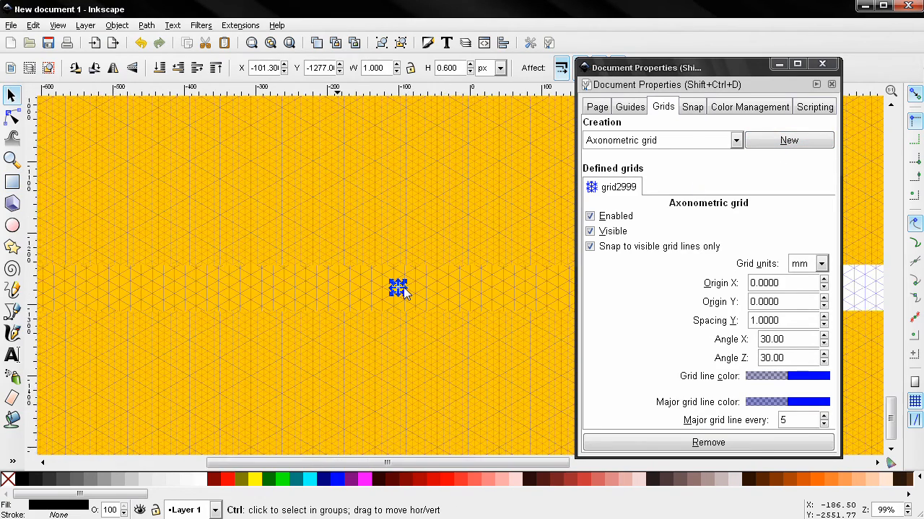
{"action": "scroll", "coordinate": [301, 252], "scroll_direction": "up", "scroll_amount": 2}
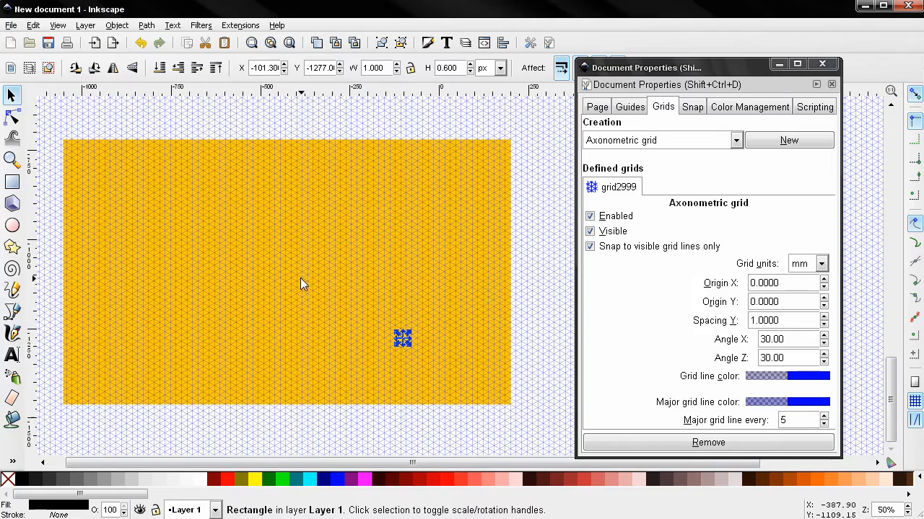
- Set the axonometric grid's Angle X to 32.00 and Angle Z to 31.10
{"action": "left_click", "coordinate": [823, 336]}
{"action": "left_click", "coordinate": [823, 336]}
{"action": "left_click", "coordinate": [824, 355]}
{"action": "left_click", "coordinate": [824, 357]}
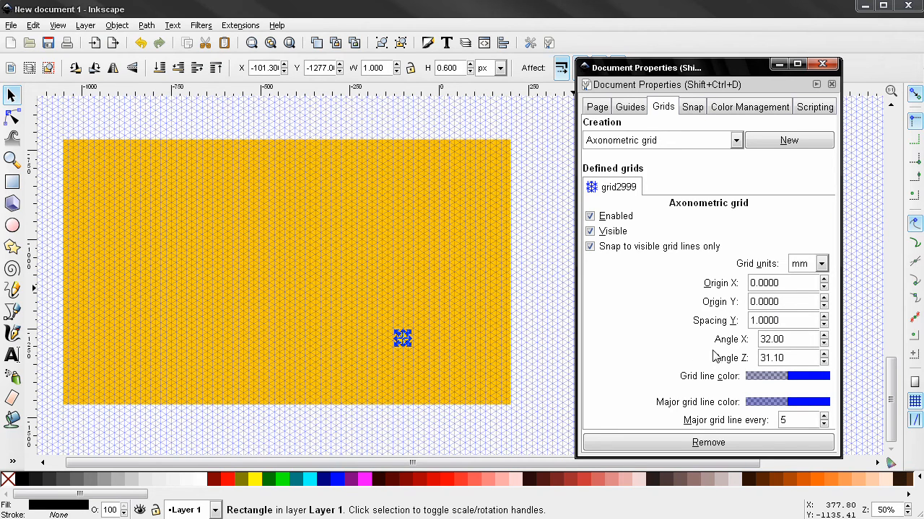
- Turn off snapping of nodes, paths and handles, try a zigzag Pen path with a curved end across the orange rectangle, and discard it
{"action": "left_click_drag", "start_coordinate": [464, 262], "coordinate": [420, 197]}
{"action": "scroll", "coordinate": [498, 290], "scroll_direction": "up", "scroll_amount": 2}
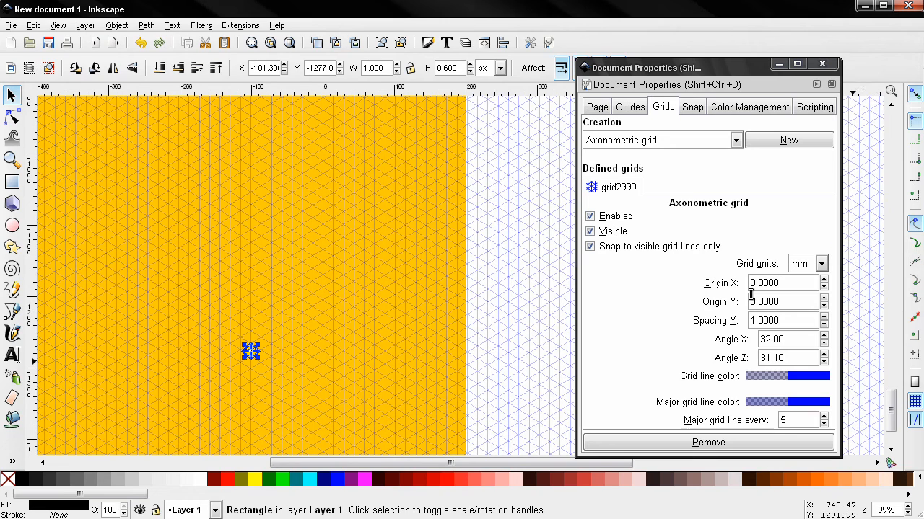
{"action": "left_click", "coordinate": [6, 311]}
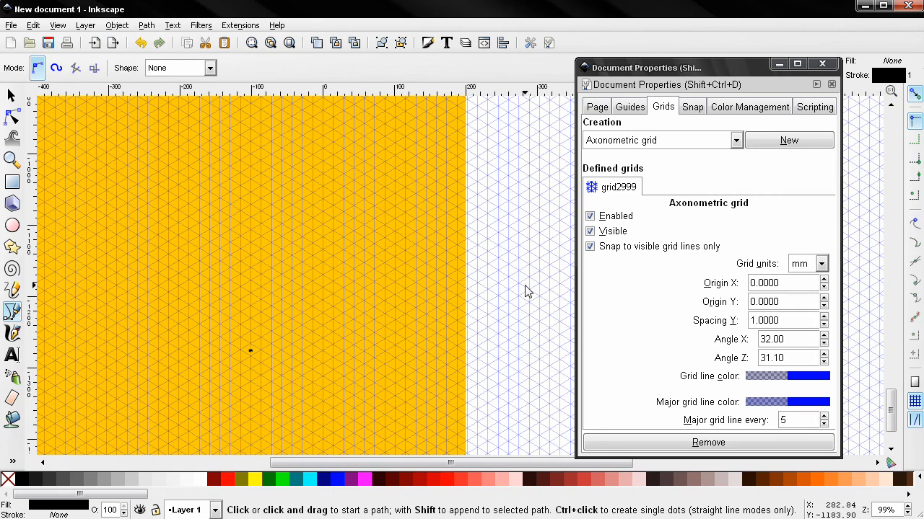
{"action": "left_click", "coordinate": [211, 228]}
{"action": "left_click", "coordinate": [375, 267]}
{"action": "left_click", "coordinate": [189, 324]}
{"action": "left_click", "coordinate": [233, 396]}
{"action": "left_click_drag", "start_coordinate": [401, 381], "coordinate": [401, 371]}
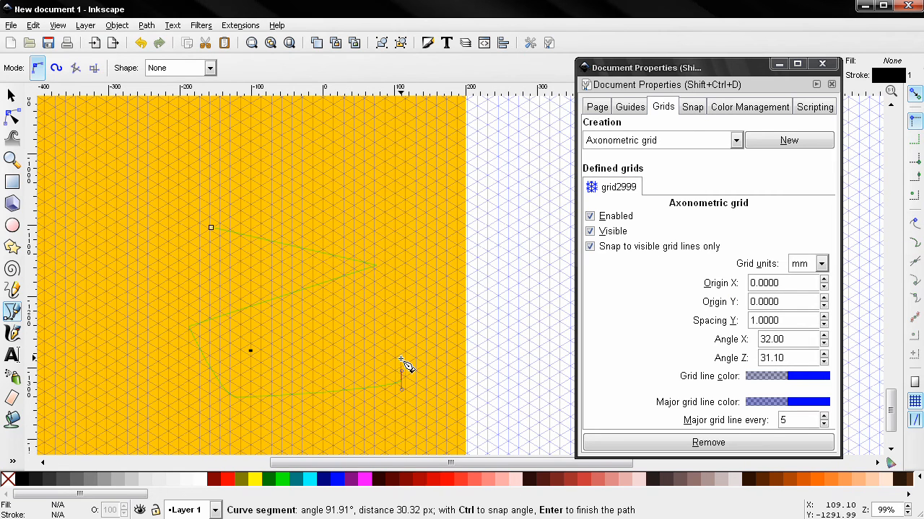
{"action": "key", "text": "Escape"}
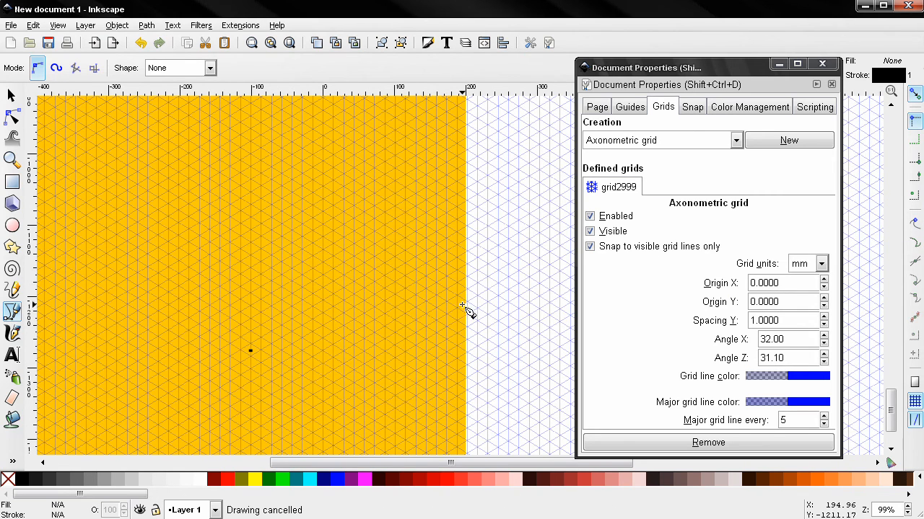
- Enable snapping of nodes, paths and handles, try a zigzag Pen path through axonometric grid intersections around the small black rectangle, and discard it
{"action": "left_click", "coordinate": [915, 225]}
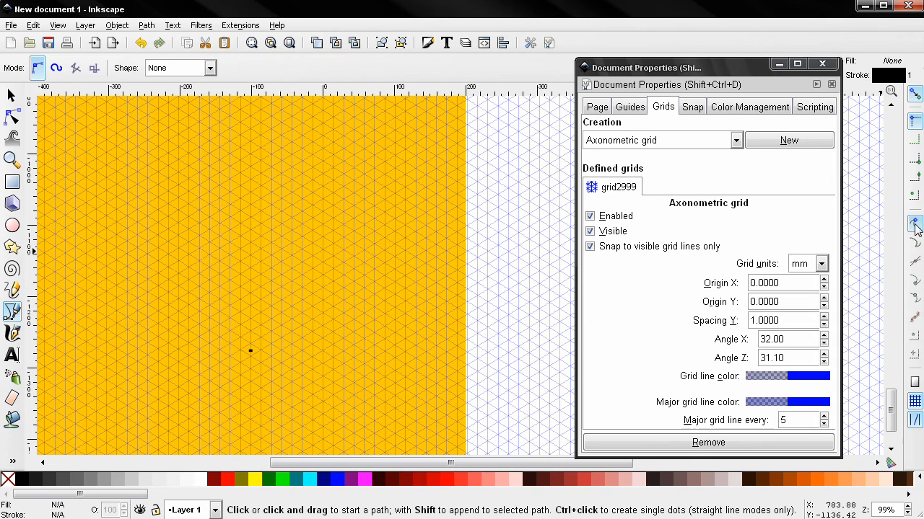
{"action": "left_click", "coordinate": [147, 190]}
{"action": "left_click", "coordinate": [361, 212]}
{"action": "left_click", "coordinate": [207, 269]}
{"action": "left_click", "coordinate": [177, 298]}
{"action": "left_click", "coordinate": [127, 393]}
{"action": "left_click", "coordinate": [331, 406]}
{"action": "left_click", "coordinate": [433, 284]}
{"action": "left_click", "coordinate": [474, 294]}
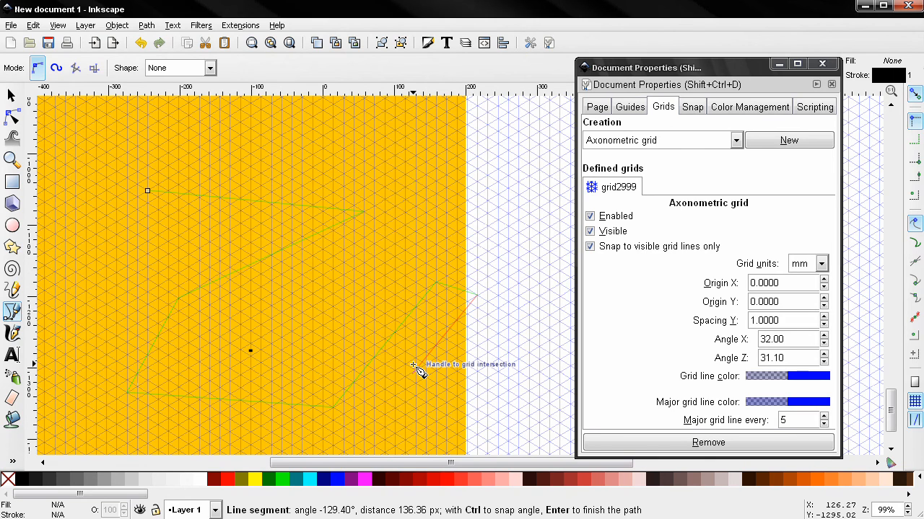
{"action": "key", "text": "Escape"}
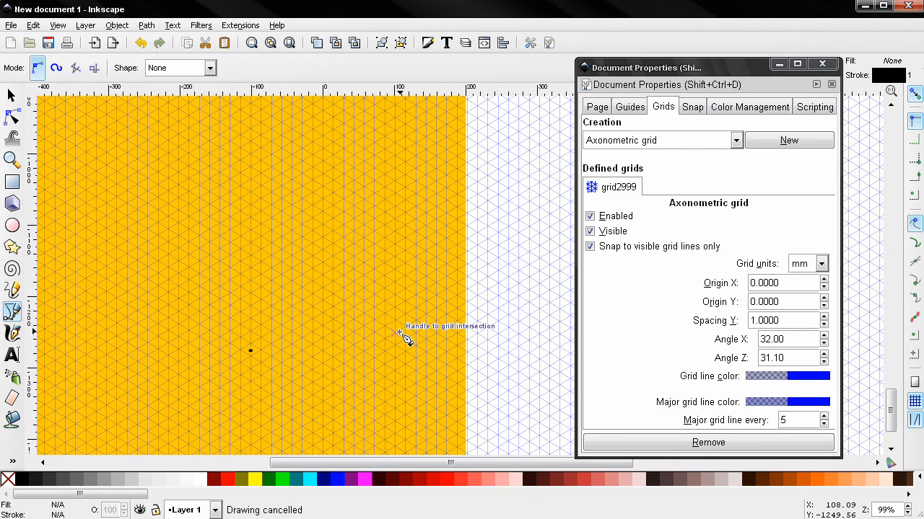